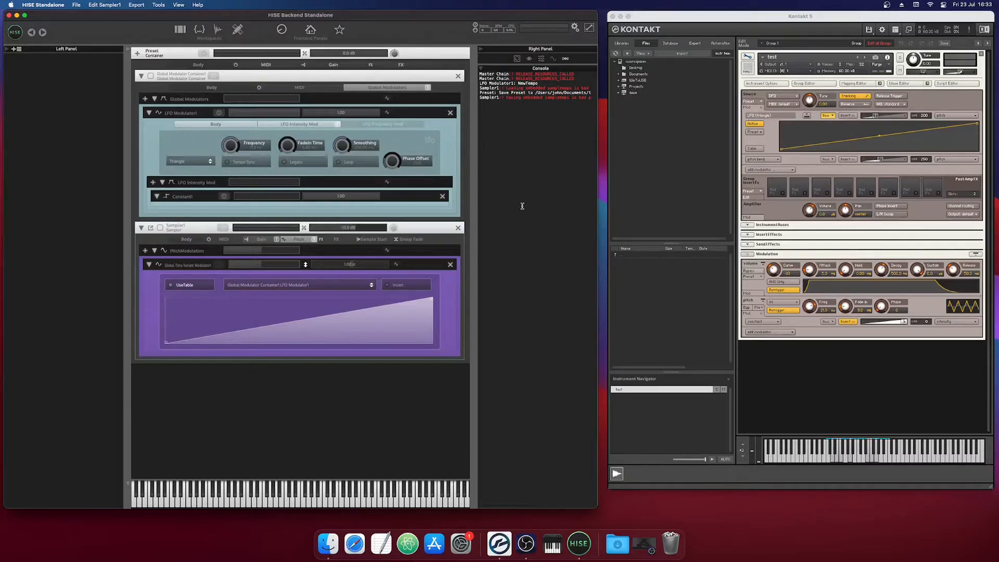
# Activate the HISE preset container and compare the sampler's sample map with the mapping in Kontakt.
pyautogui.click(204, 54)
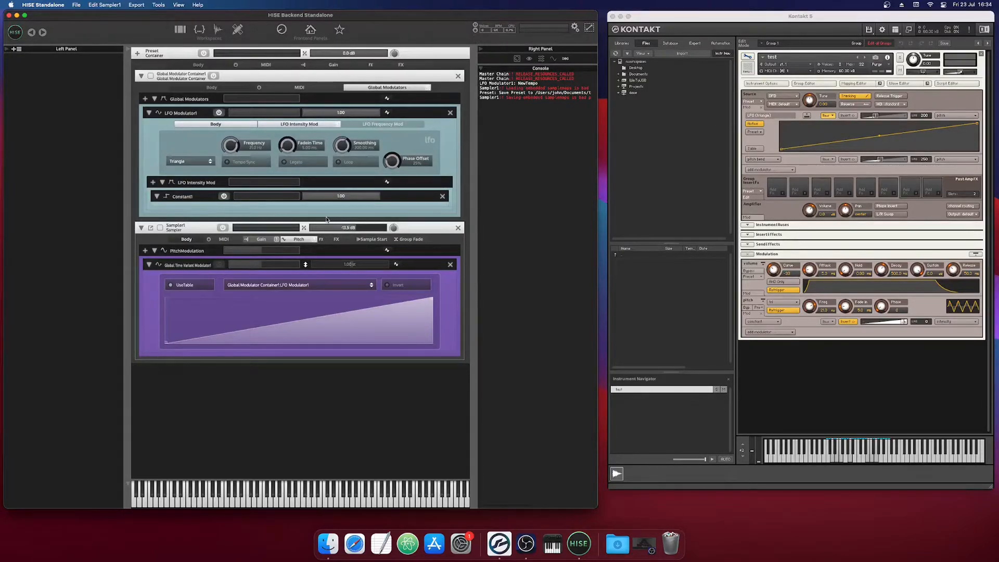
pyautogui.click(186, 239)
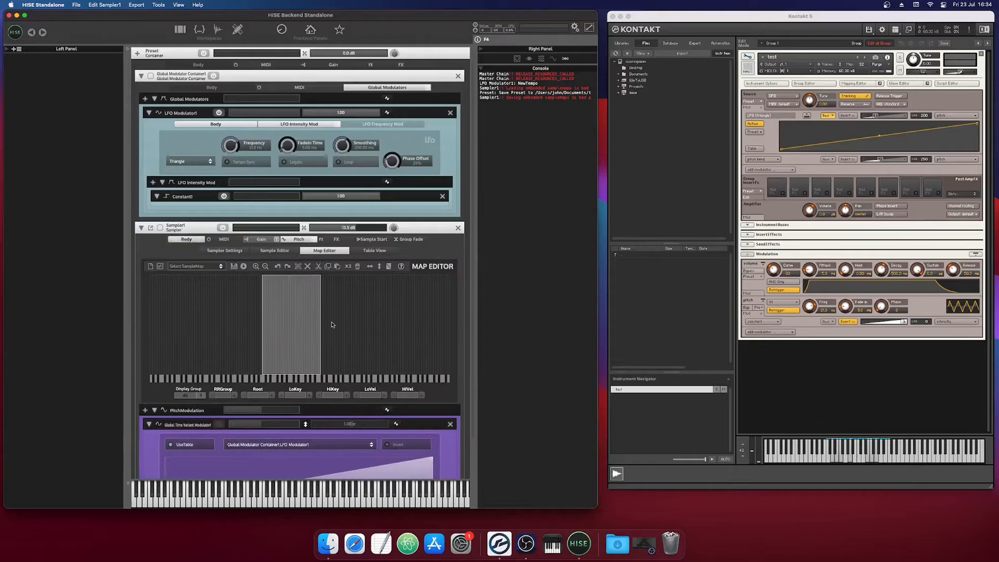
pyautogui.click(845, 85)
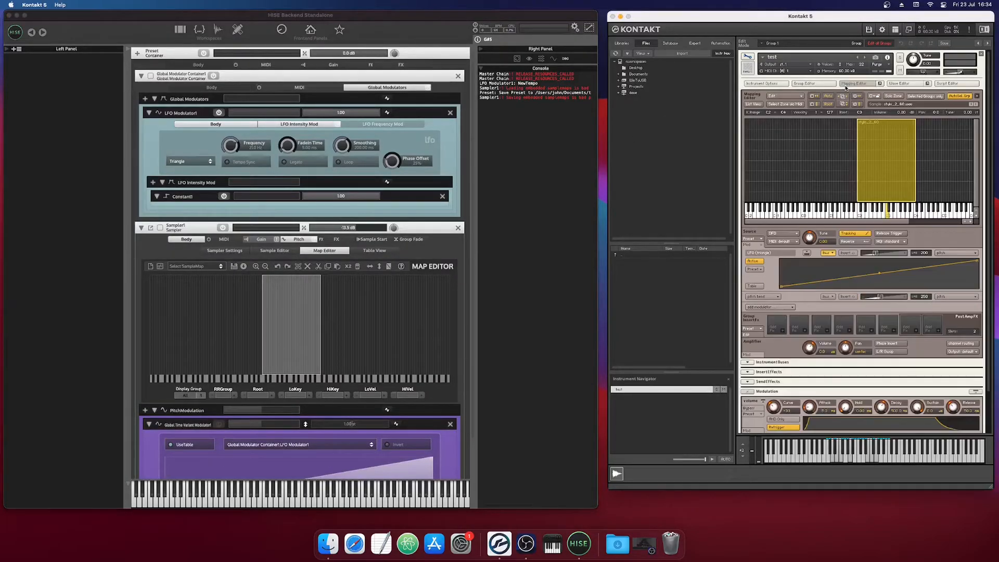
pyautogui.click(845, 86)
pyautogui.click(193, 239)
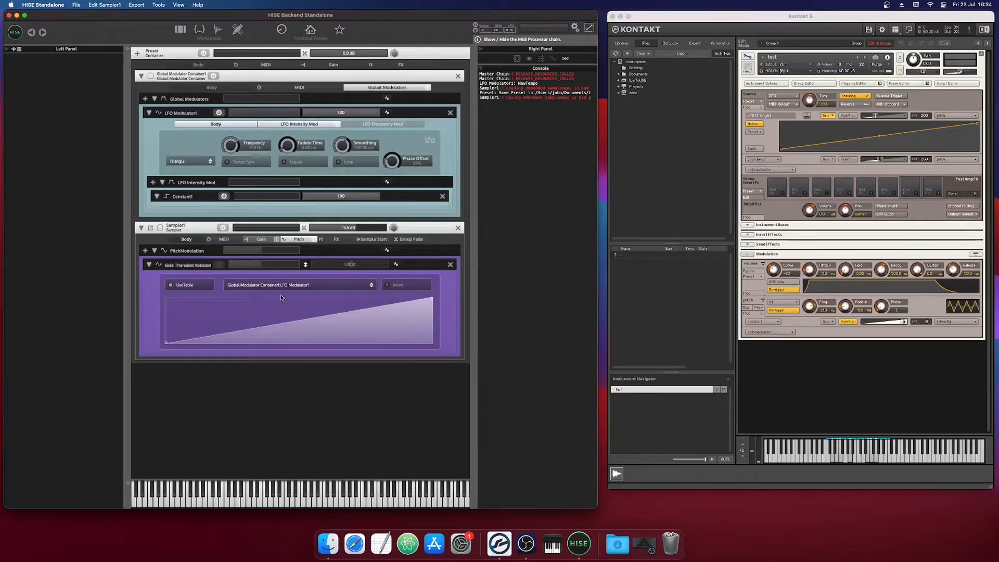
# Compare the HISE LFO modulator's waveform and settings with Kontakt's pitch LFO and its constant intensity modulation.
pyautogui.click(243, 115)
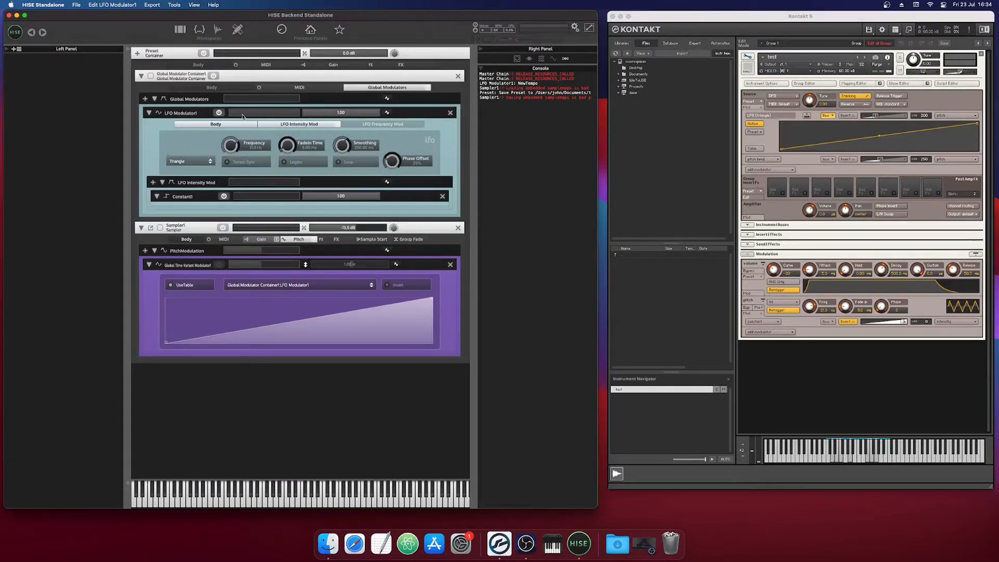
pyautogui.click(195, 161)
pyautogui.click(197, 161)
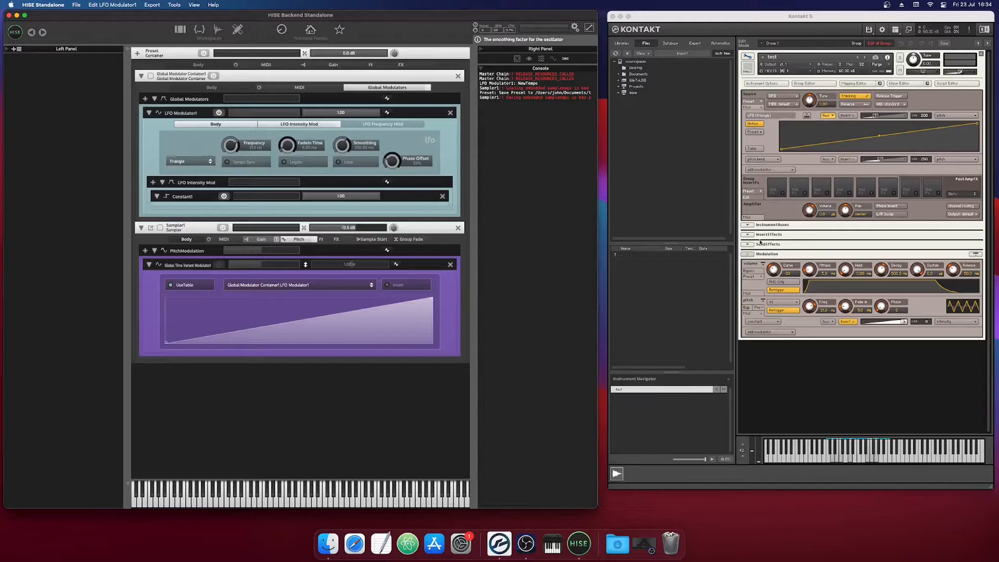
pyautogui.click(904, 308)
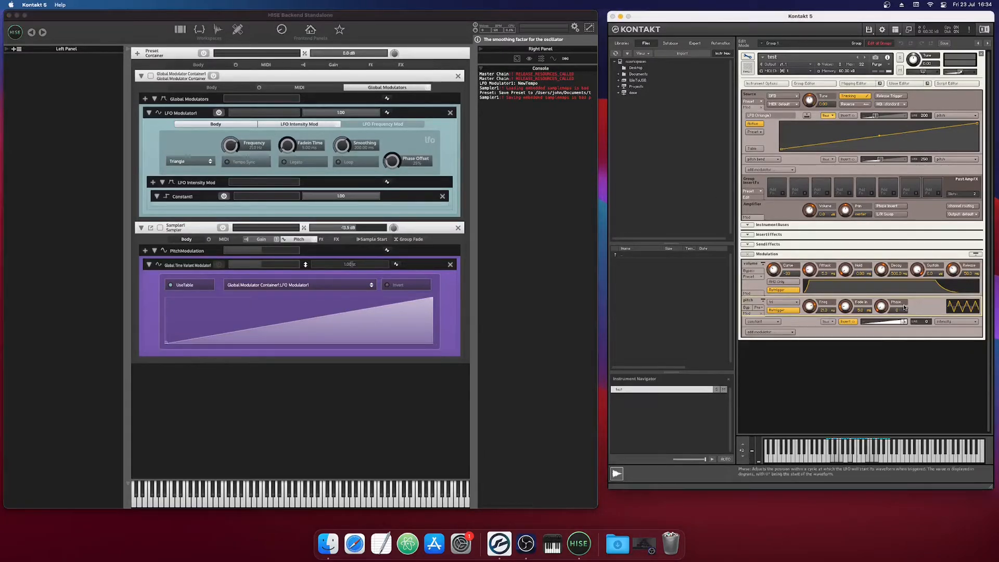
pyautogui.moveTo(904, 322)
pyautogui.mouseDown()
pyautogui.moveTo(866, 326)
pyautogui.moveTo(905, 321)
pyautogui.mouseUp()
# Compare the modulation intensity and phase settings of the LFO pitch modulation in HISE and Kontakt.
pyautogui.click(372, 203)
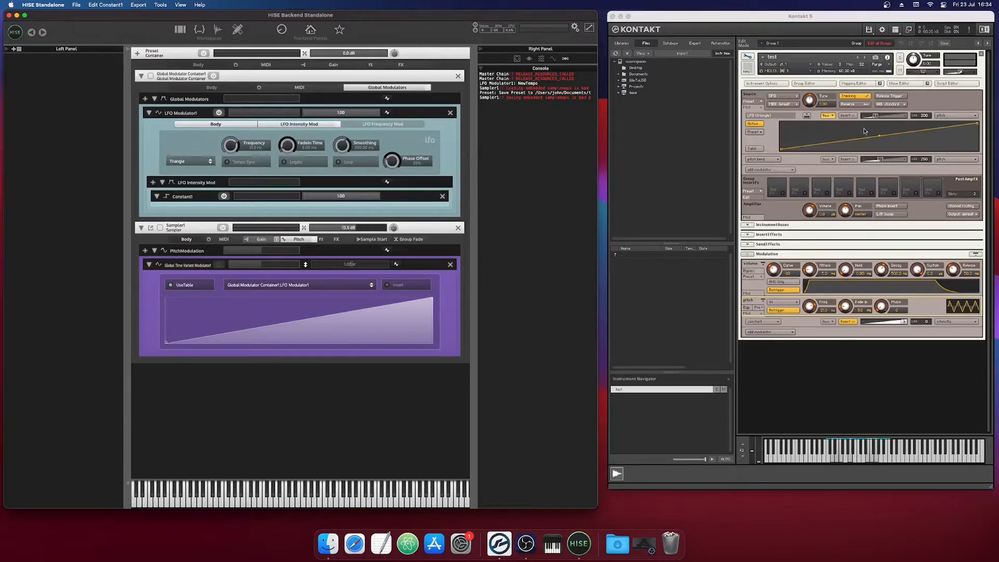
pyautogui.click(765, 134)
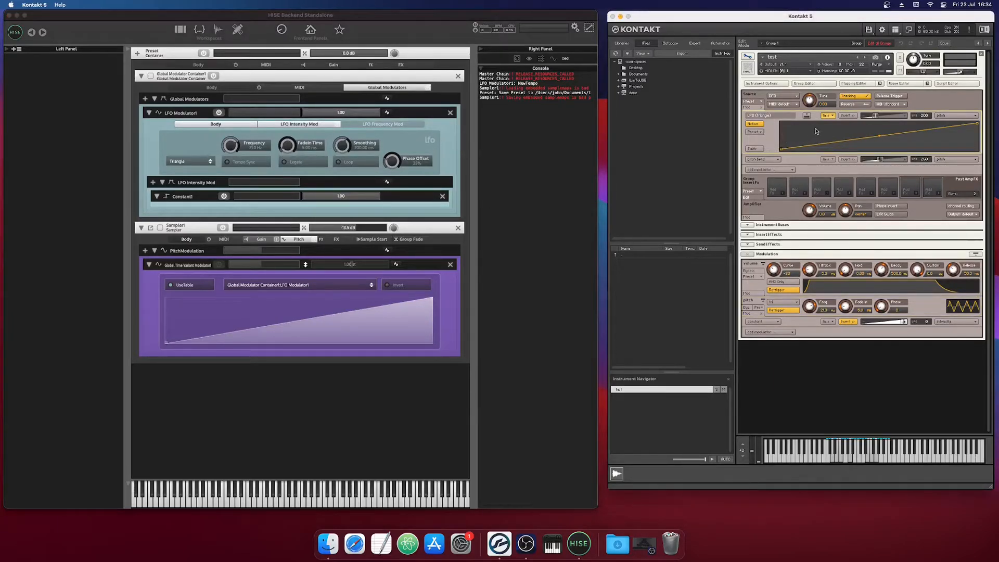
pyautogui.moveTo(876, 118)
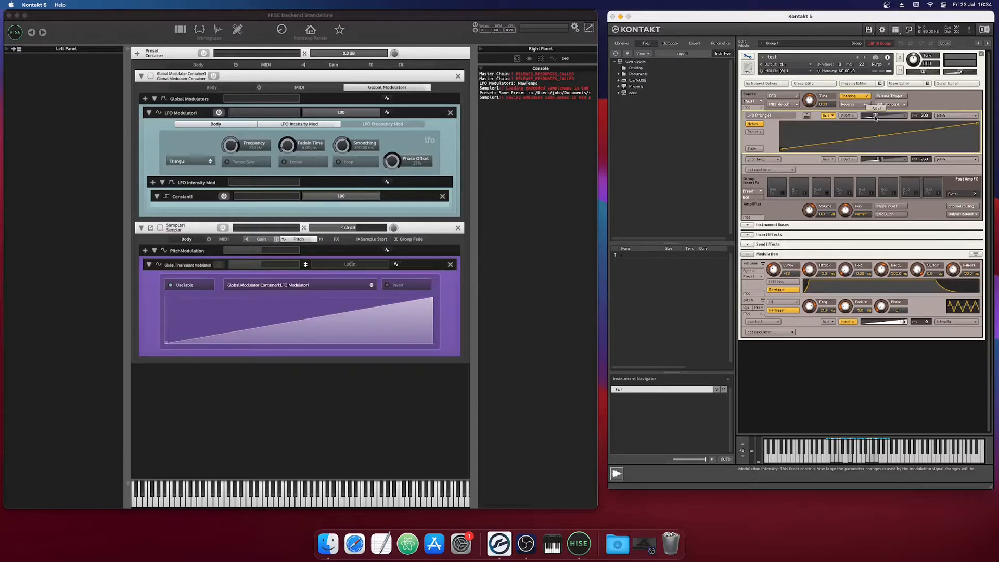
pyautogui.click(357, 267)
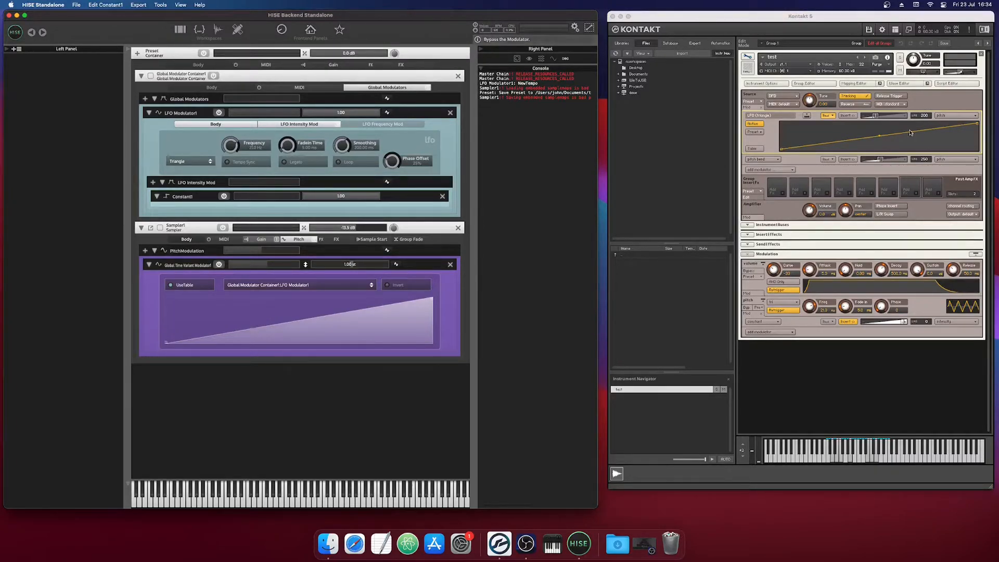
pyautogui.click(221, 265)
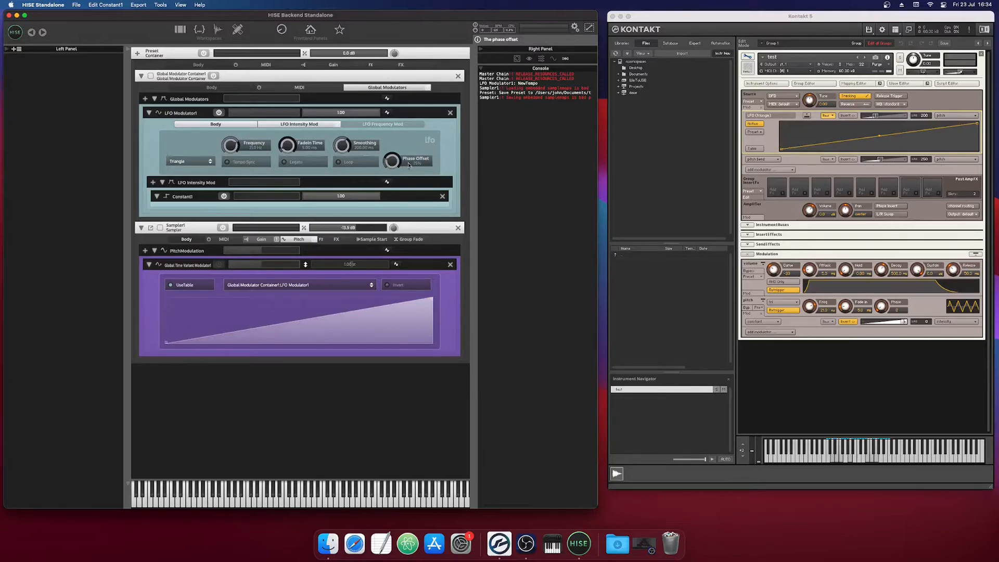
pyautogui.click(922, 313)
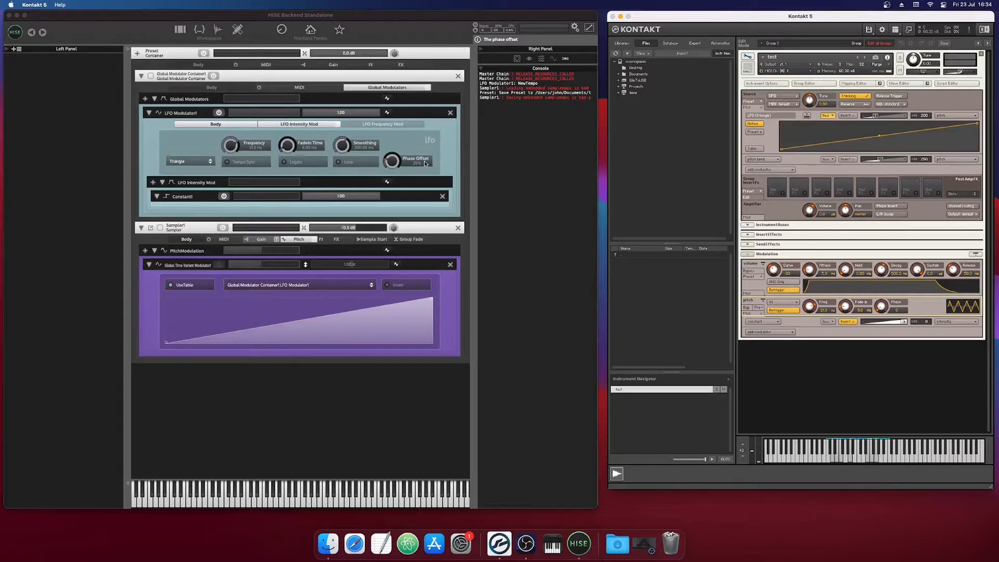
pyautogui.click(425, 162)
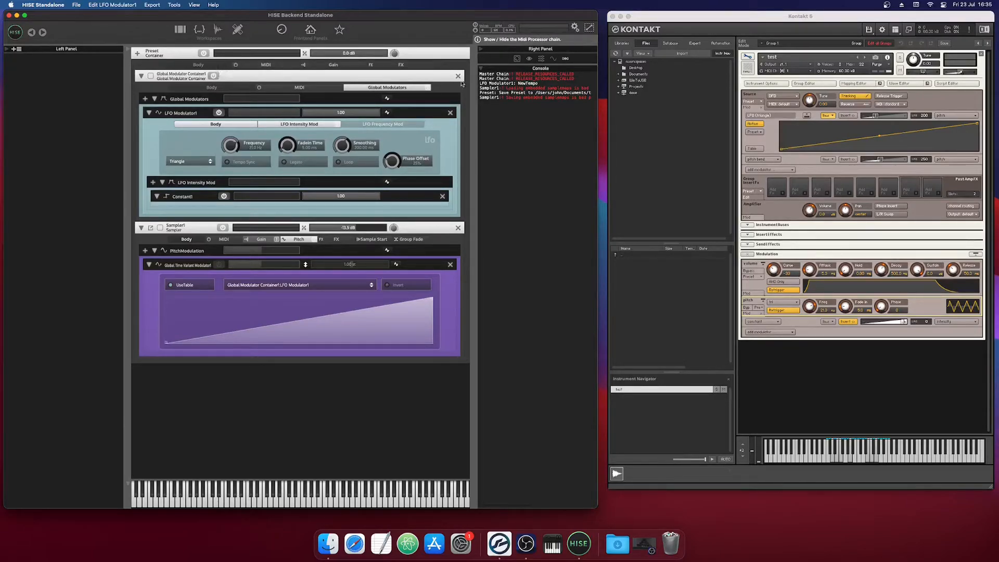
# Mute Kontakt to hear HISE alone, then bypass the HISE preset container and unmute Kontakt to hear it alone.
pyautogui.click(901, 71)
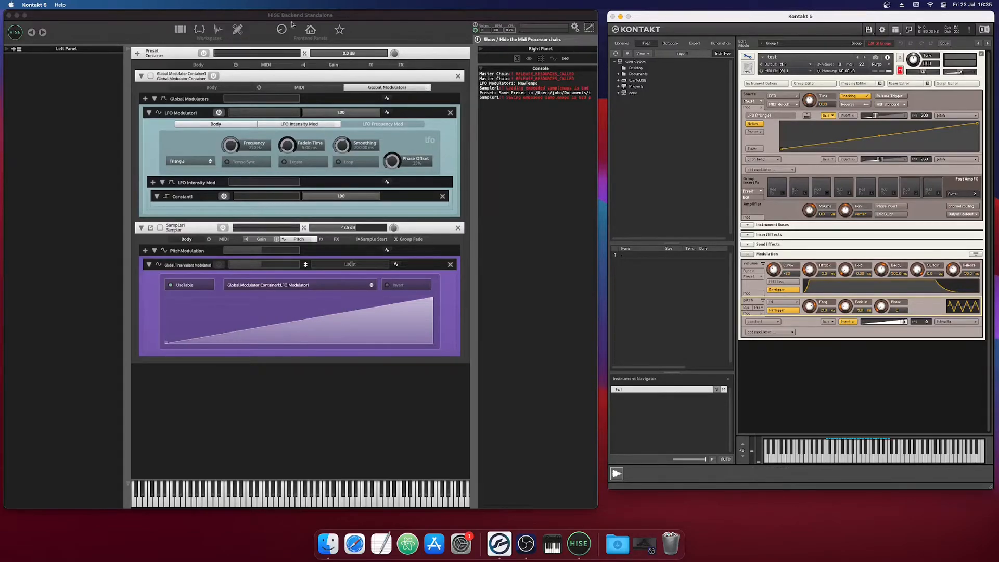
pyautogui.click(203, 54)
pyautogui.click(900, 70)
pyautogui.click(900, 71)
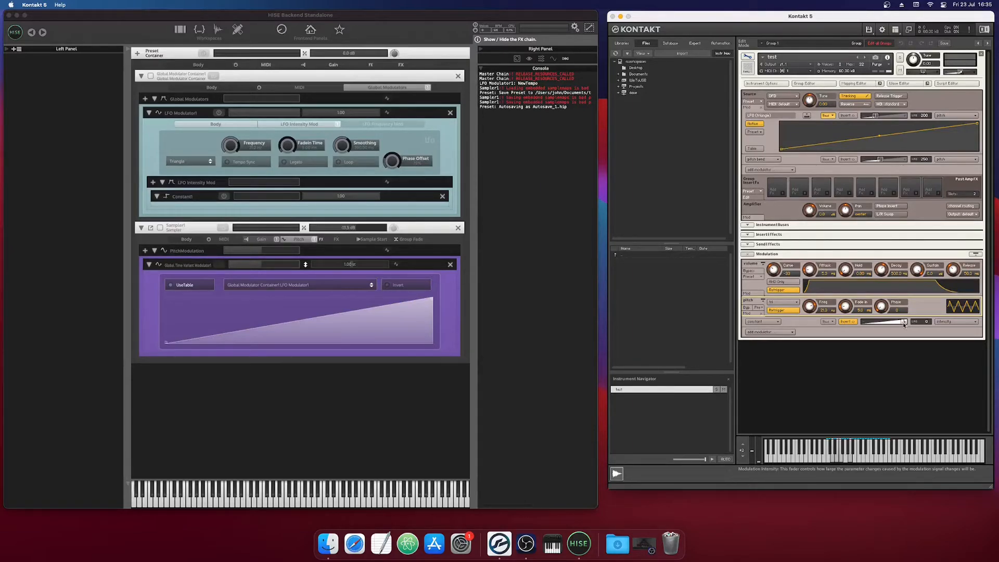
# Lower the constant modulation amount on Kontakt's pitch LFO intensity while playing, and return it to full.
pyautogui.moveTo(904, 323); pyautogui.dragTo(852, 325)
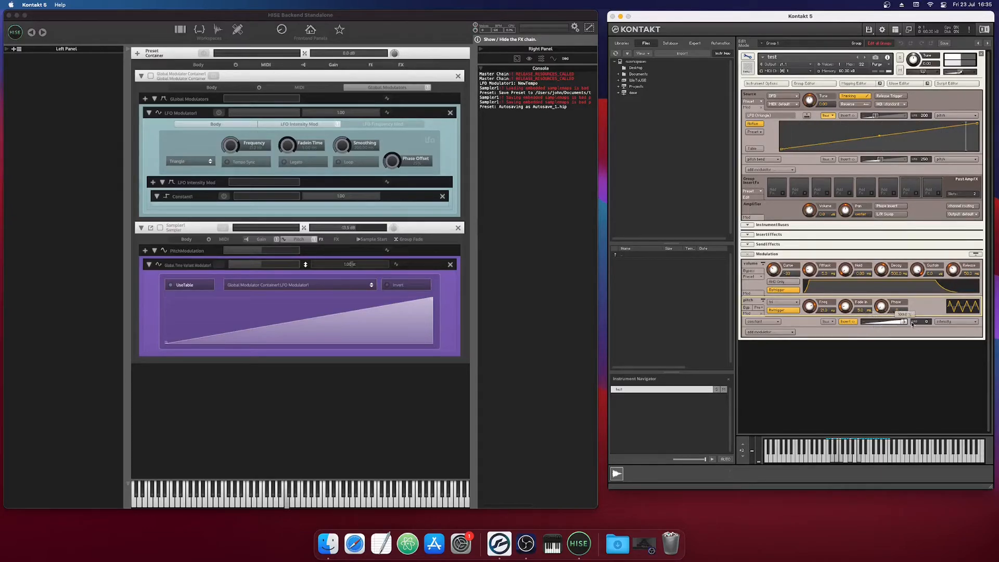
pyautogui.moveTo(863, 323); pyautogui.dragTo(916, 323)
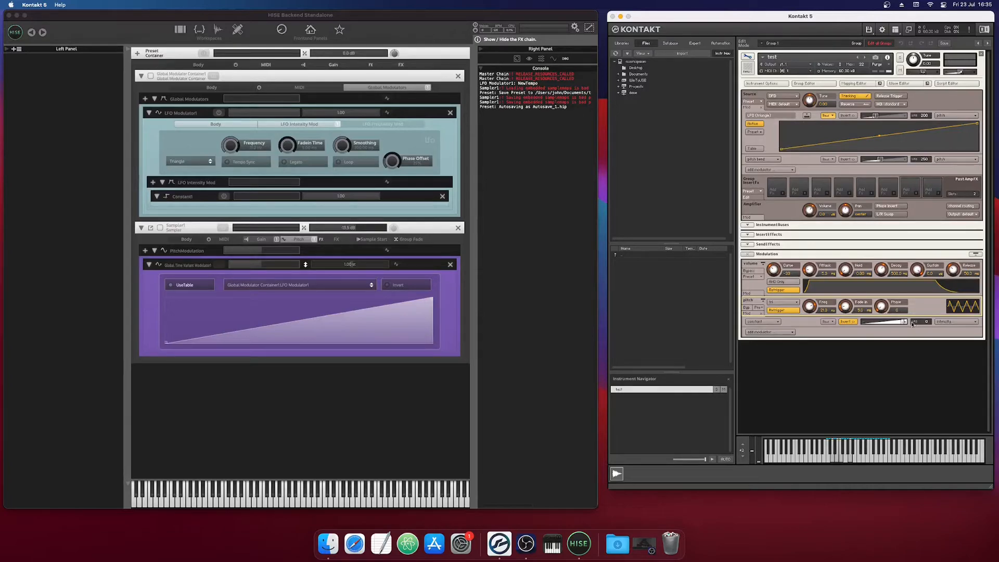
pyautogui.moveTo(905, 323)
pyautogui.mouseDown()
pyautogui.moveTo(861, 325)
pyautogui.moveTo(916, 326)
pyautogui.mouseUp()
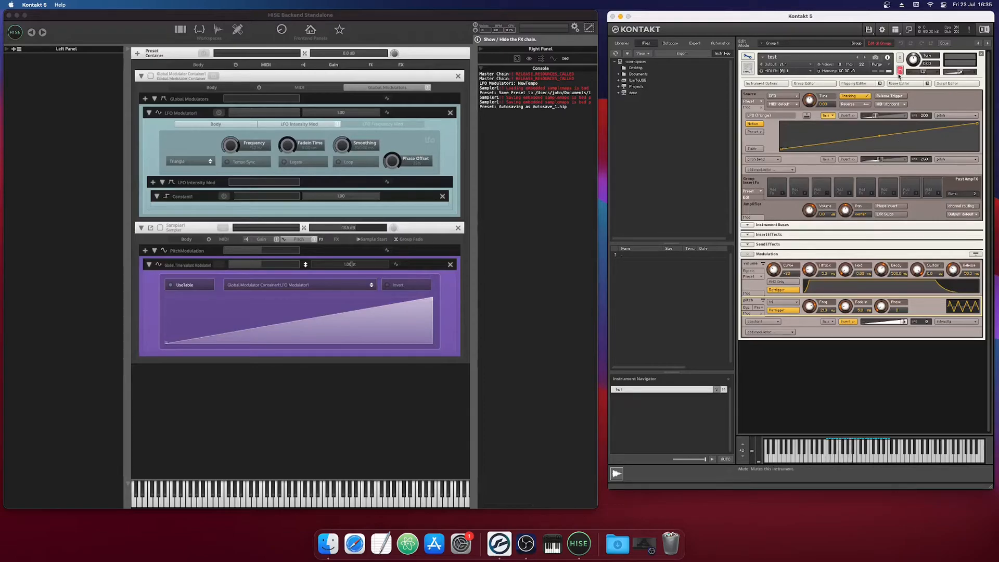
# Reactivate the HISE preset container and the sampler's Global Time Variant pitch modulator, keeping the LFO's Constant1 intensity at 1.00.
pyautogui.click(193, 62)
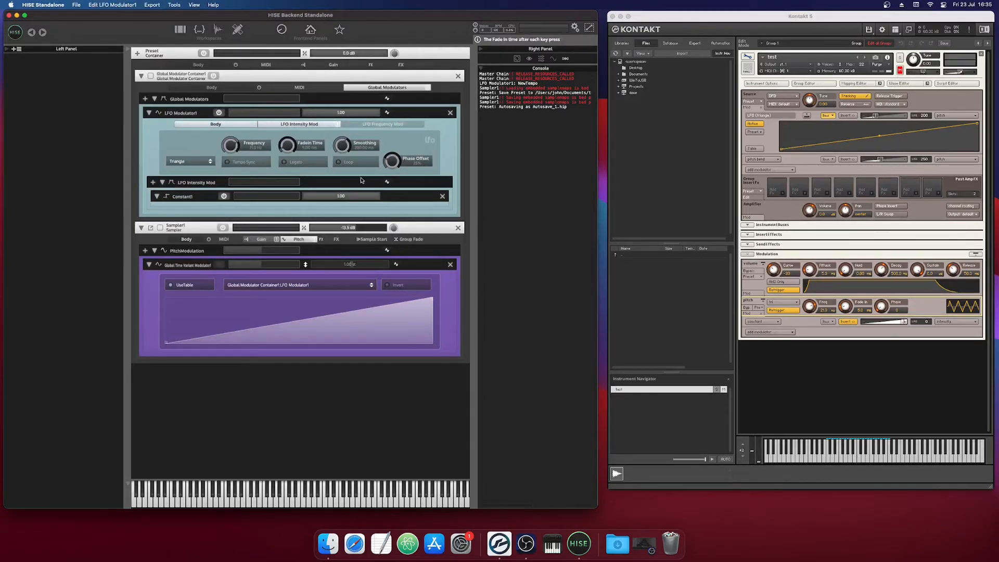
pyautogui.moveTo(373, 195)
pyautogui.mouseDown()
pyautogui.moveTo(295, 198)
pyautogui.moveTo(388, 202)
pyautogui.mouseUp()
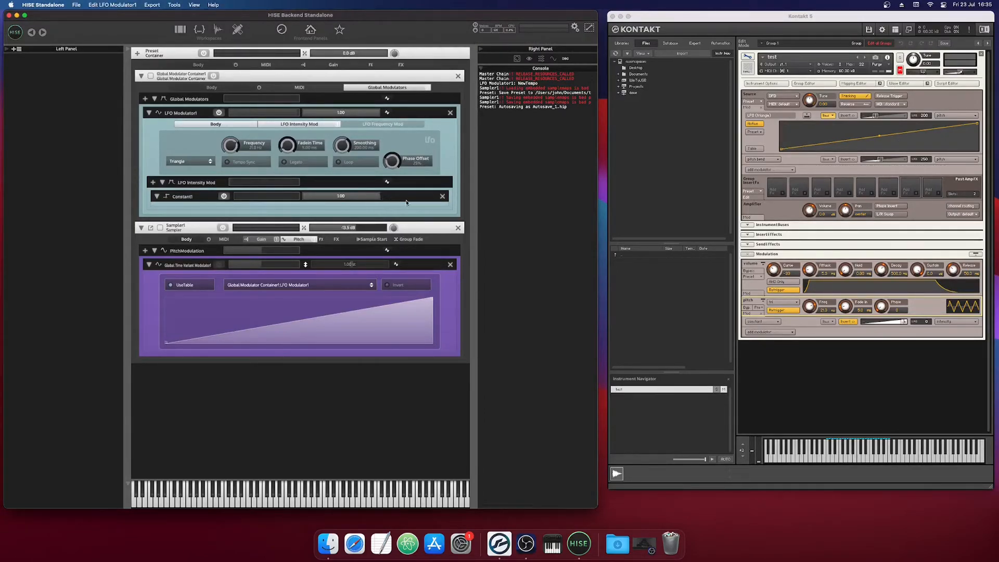
pyautogui.moveTo(407, 203)
pyautogui.mouseDown()
pyautogui.moveTo(295, 198)
pyautogui.moveTo(410, 197)
pyautogui.mouseUp()
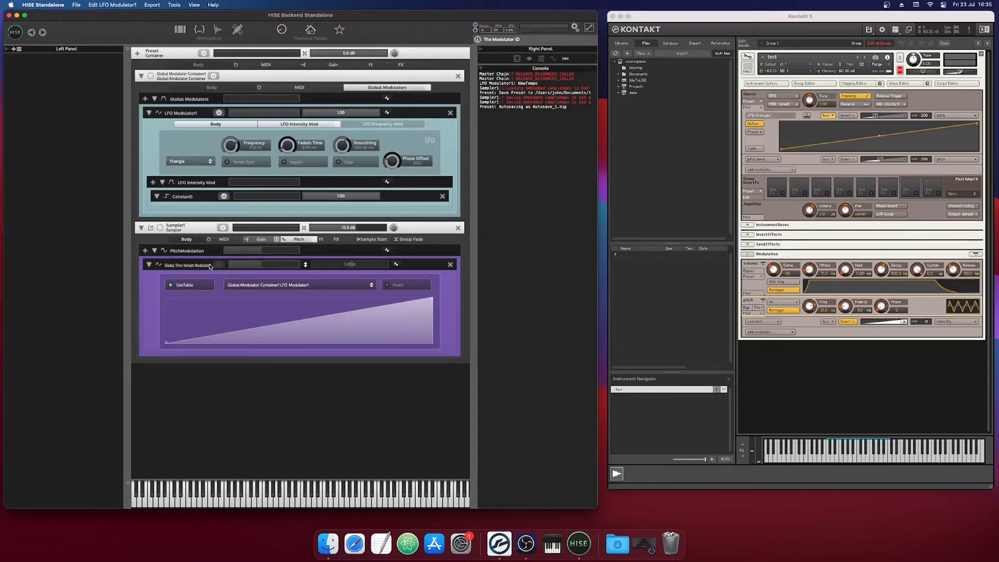
pyautogui.click(218, 265)
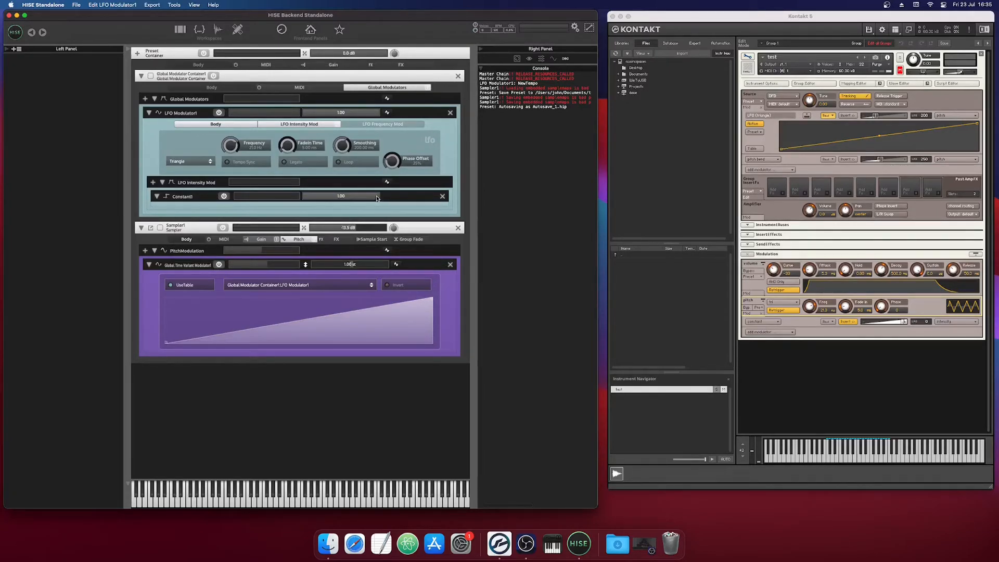
pyautogui.moveTo(377, 198)
pyautogui.mouseDown()
pyautogui.moveTo(307, 201)
pyautogui.moveTo(380, 198)
pyautogui.mouseUp()
# Compare the sampler's pitch with the Global Time Variant modulator bypassed and active.
pyautogui.click(219, 265)
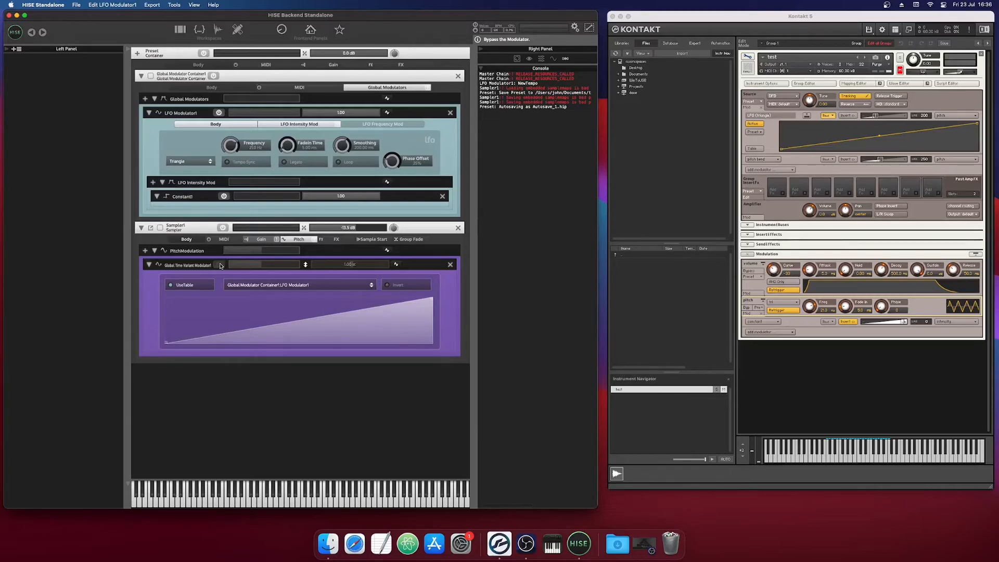
pyautogui.click(219, 265)
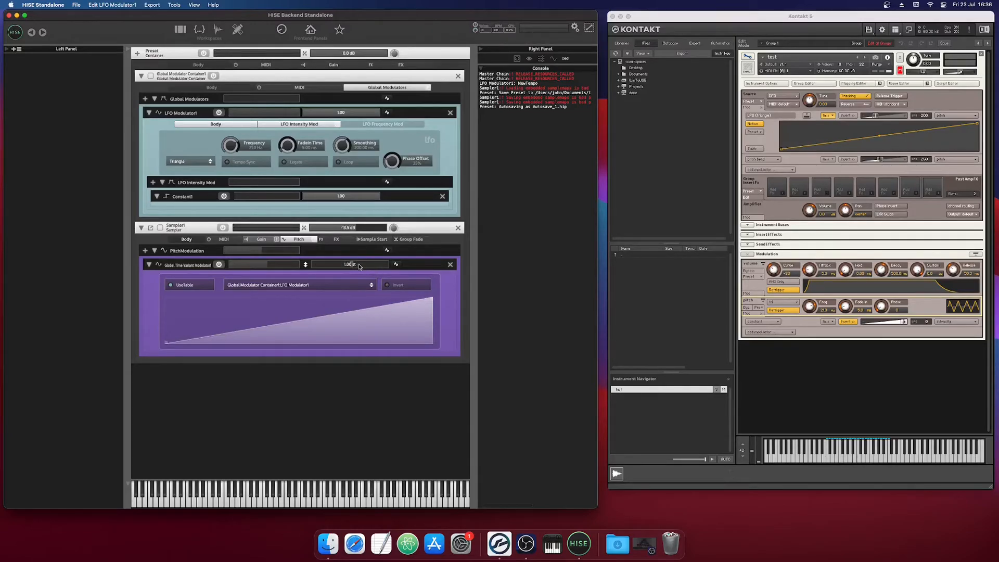
pyautogui.click(375, 267)
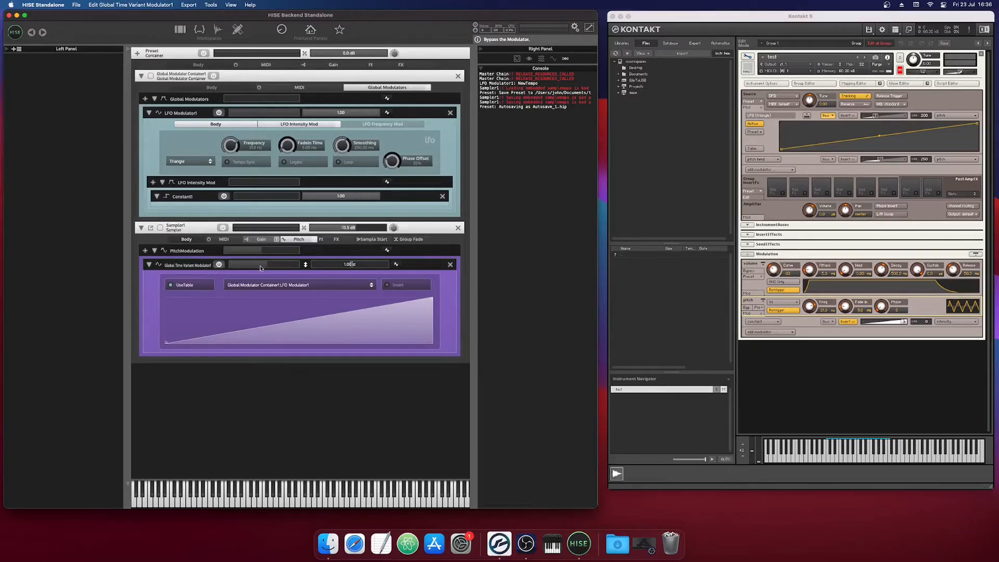
pyautogui.click(219, 265)
pyautogui.click(220, 265)
pyautogui.click(219, 265)
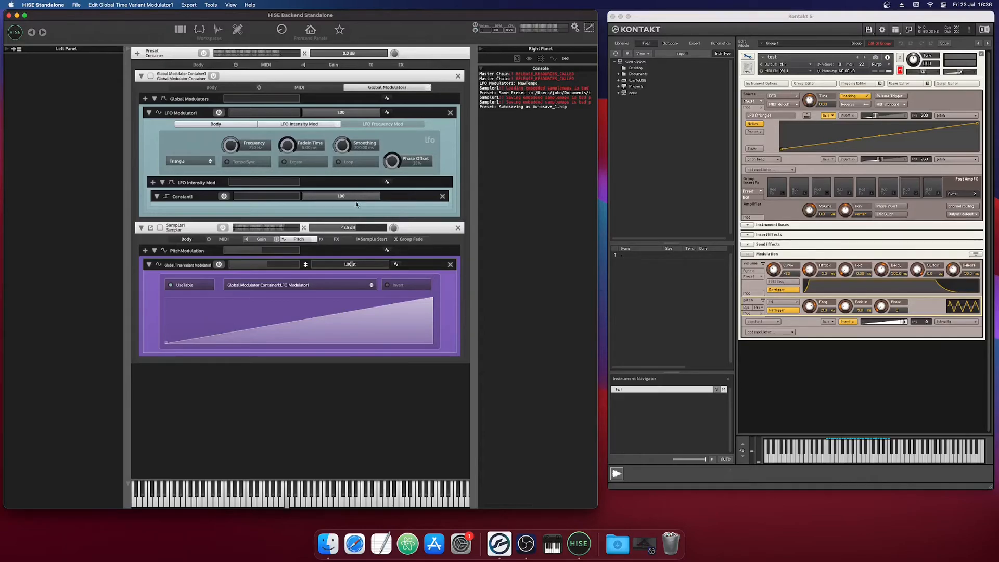
# Silence HISE to compare Kontakt's sound with its pitch LFO bypassed and active, then reactivate HISE and mute Kontakt.
pyautogui.click(203, 56)
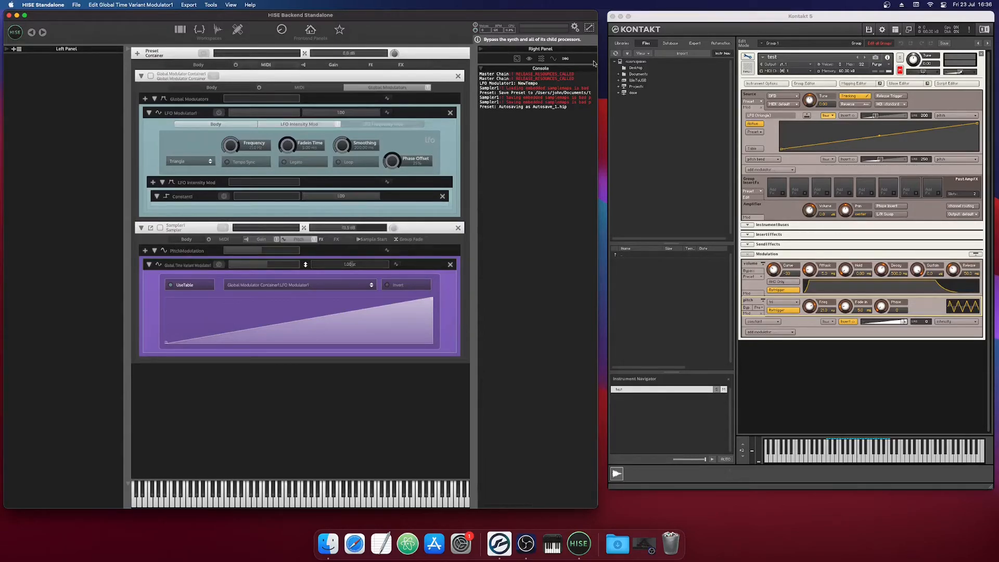
pyautogui.click(888, 63)
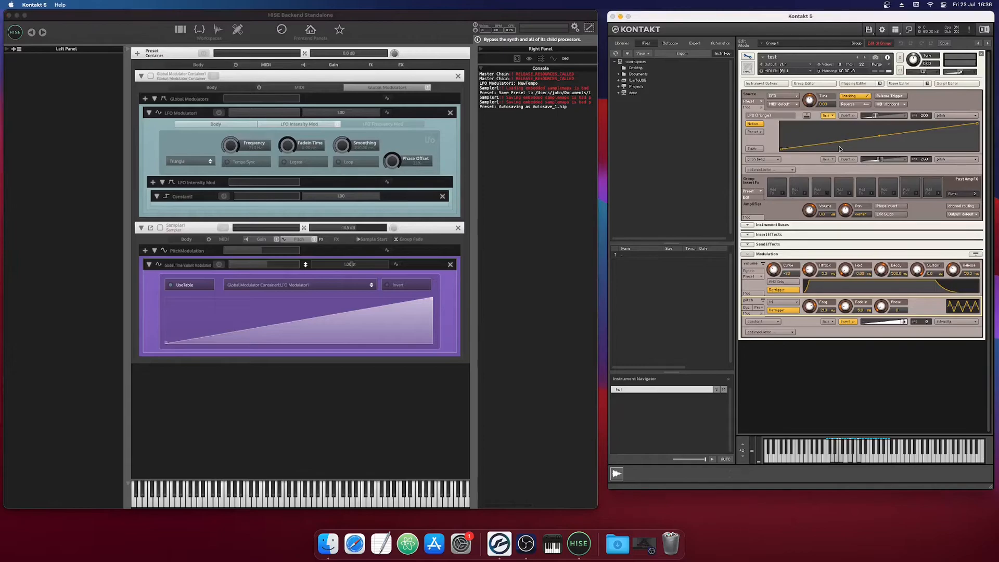
pyautogui.click(747, 308)
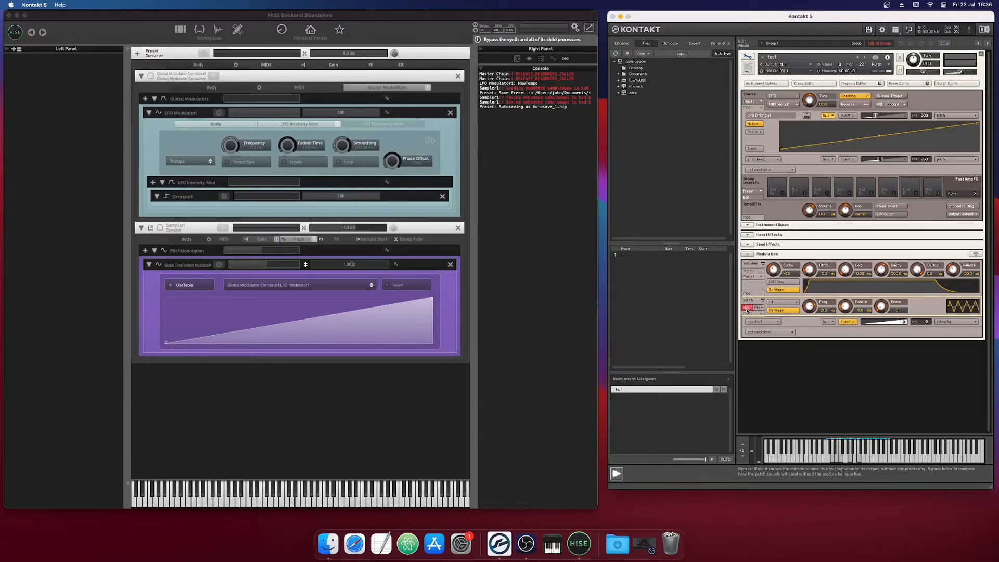
pyautogui.click(747, 308)
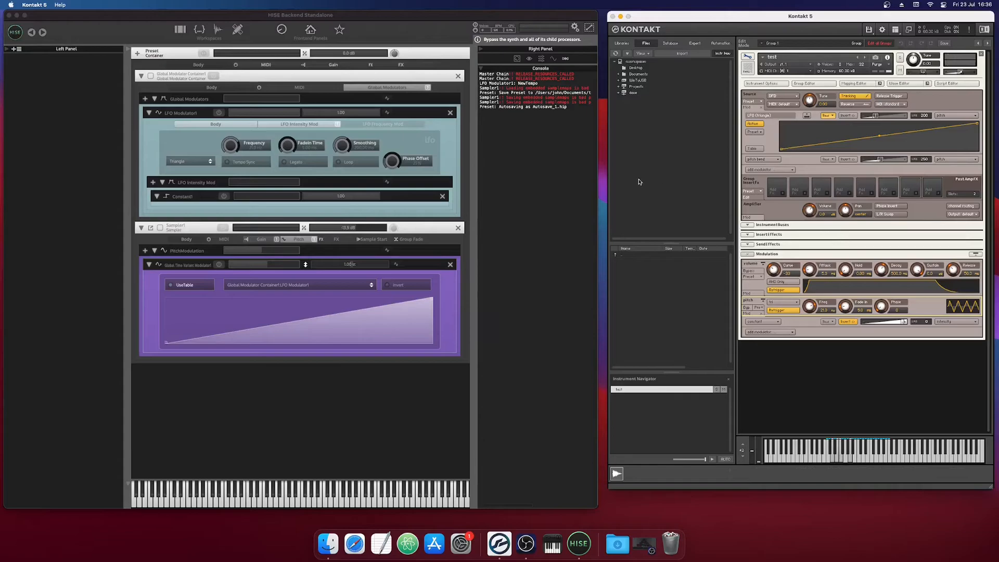
pyautogui.click(201, 54)
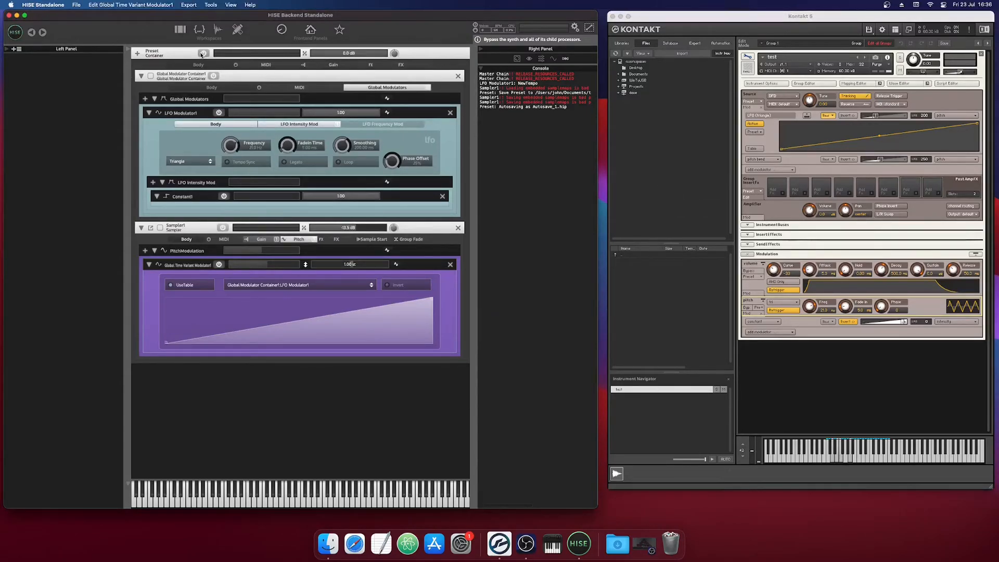
pyautogui.click(899, 71)
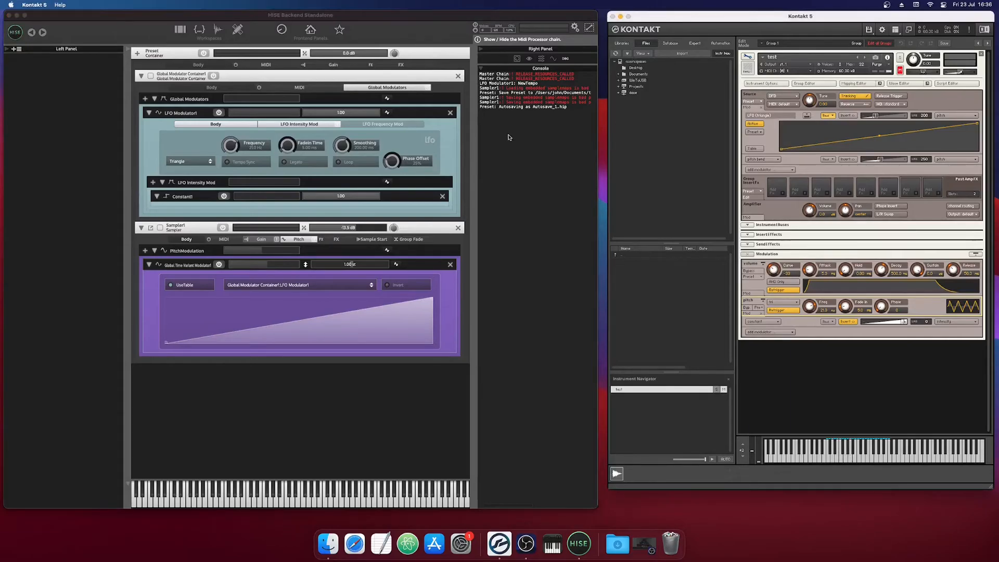
# Add a VoiceStart Constant modulator to the sampler's PitchModulation chain in HISE.
pyautogui.click(145, 251)
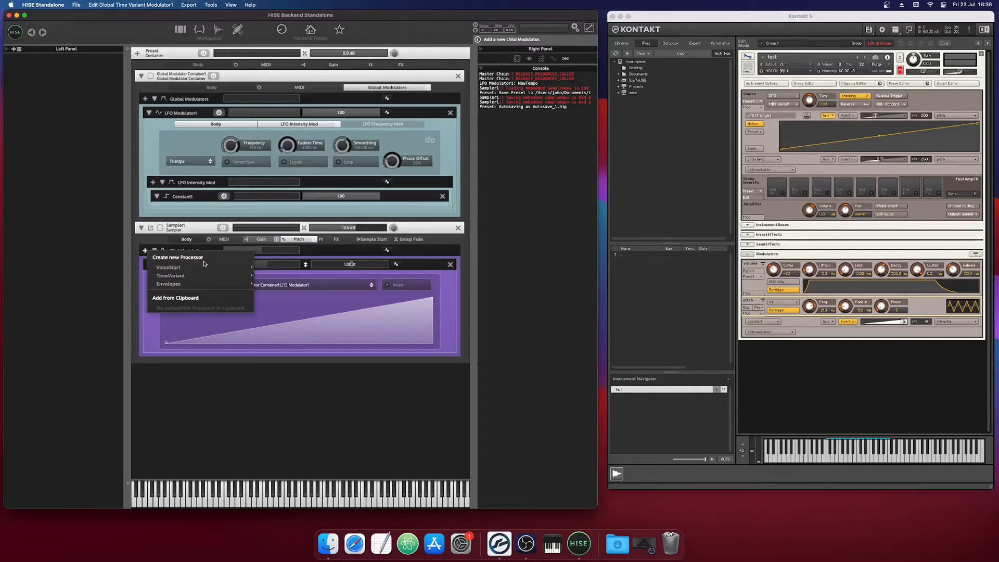
pyautogui.moveTo(213, 266)
pyautogui.click(273, 268)
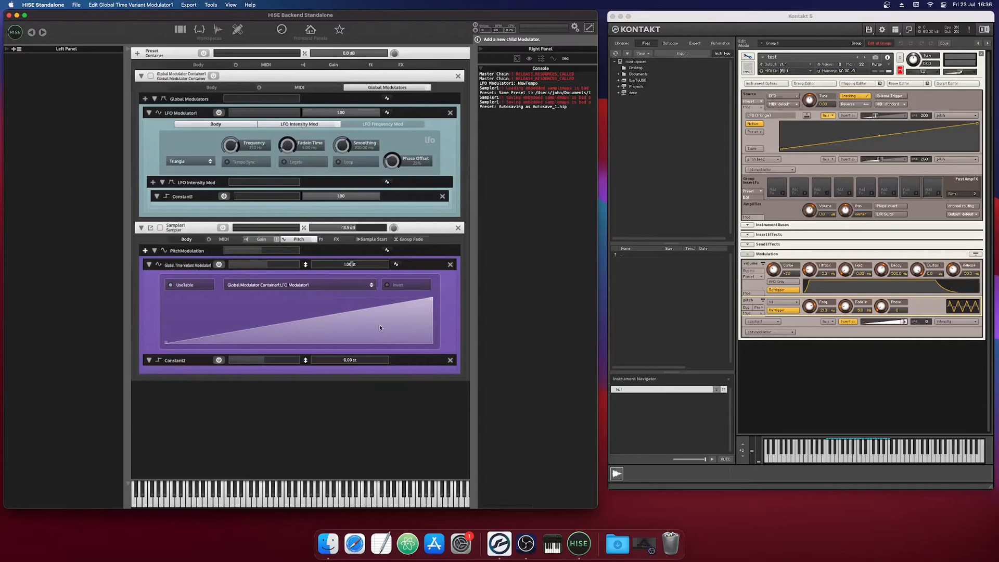
# Set the pitch intensity of the sampler's added Constant modulator to -1 semitone.
pyautogui.click(353, 370)
pyautogui.click(365, 360)
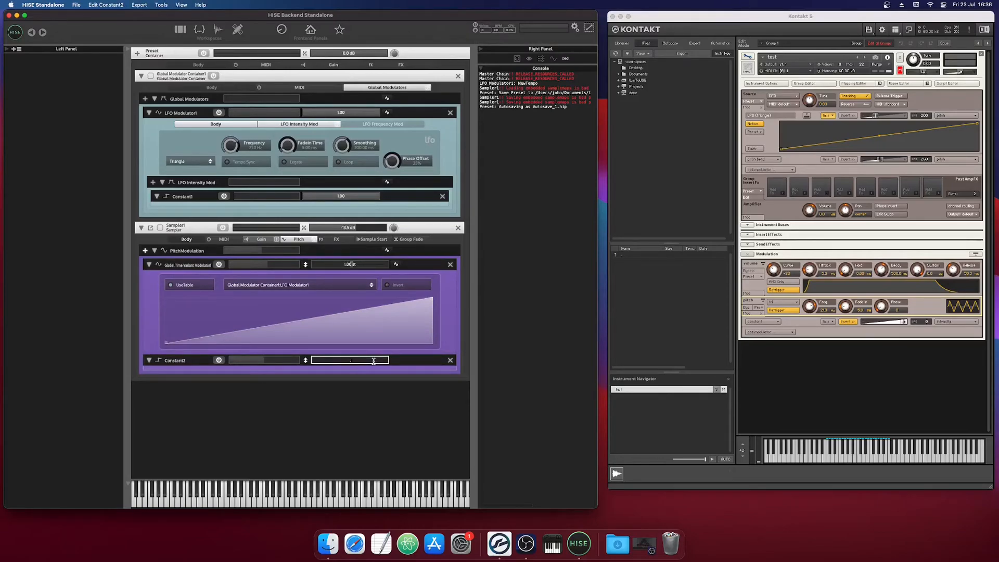
pyautogui.write('-1')
pyautogui.press('Return')
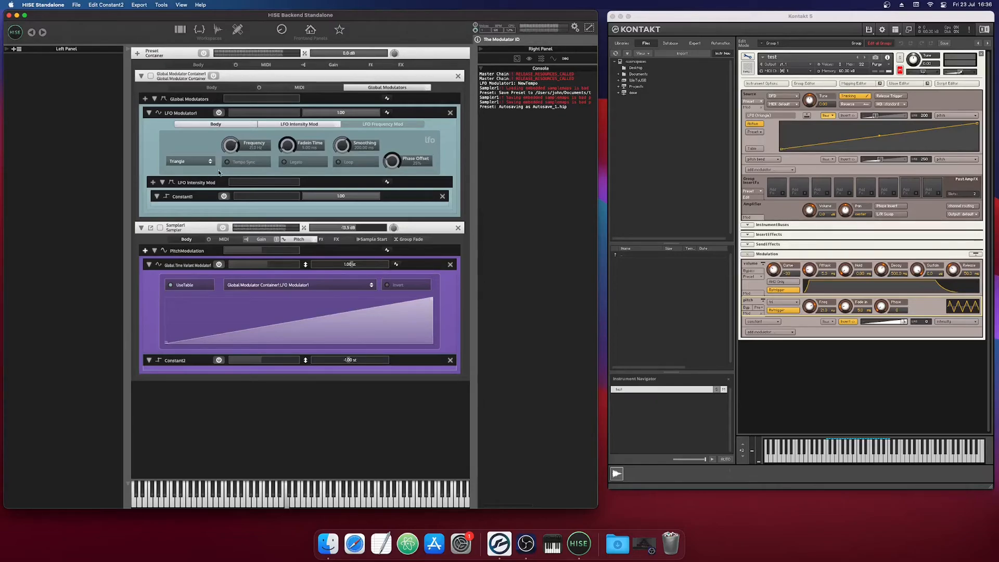
# Compare the sampler's pitch with the Global Time Variant and Constant pitch modulators both bypassed and both active.
pyautogui.click(218, 265)
pyautogui.click(219, 361)
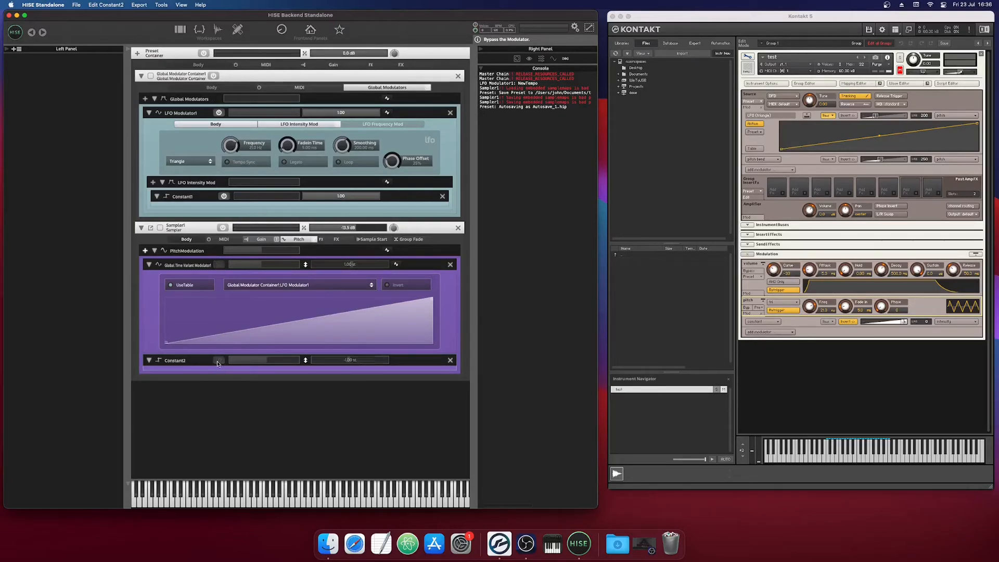
pyautogui.click(219, 361)
pyautogui.click(219, 266)
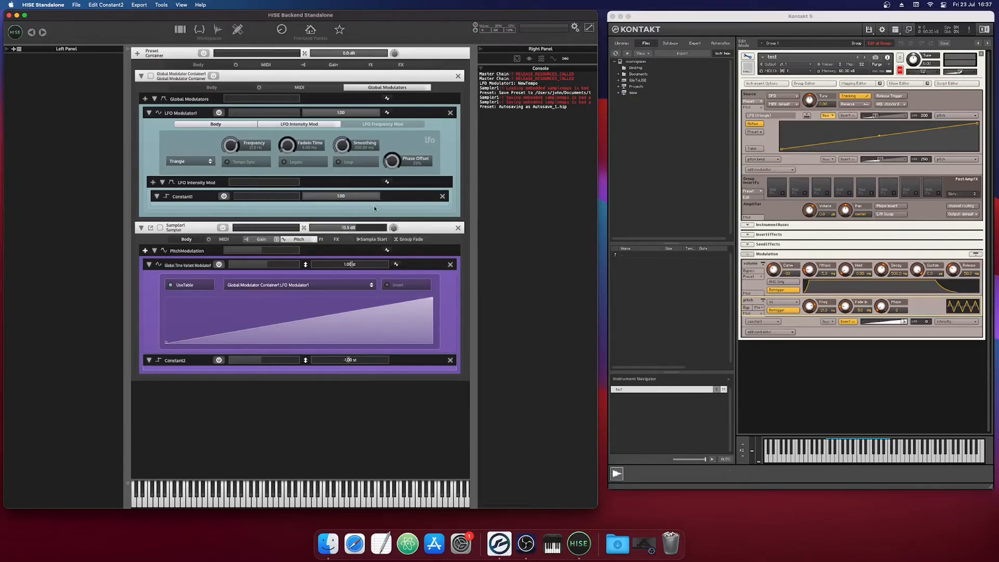
# Compare varying the LFO intensity in HISE's Constant1 and Kontakt's pitch LFO, bypassing the HISE preset container for the Kontakt test and reactivating it.
pyautogui.moveTo(372, 197)
pyautogui.mouseDown()
pyautogui.moveTo(298, 198)
pyautogui.moveTo(383, 200)
pyautogui.mouseUp()
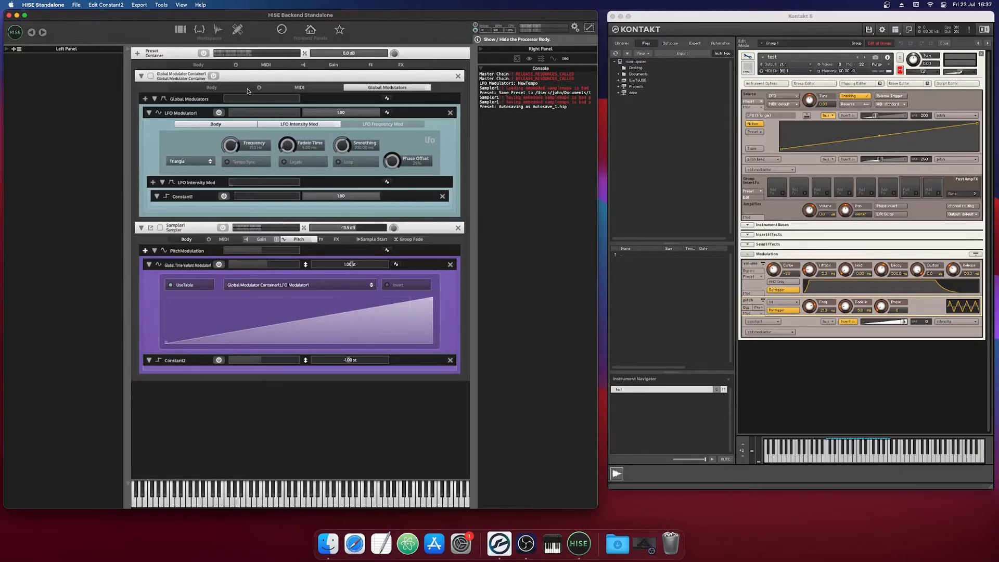
pyautogui.click(204, 53)
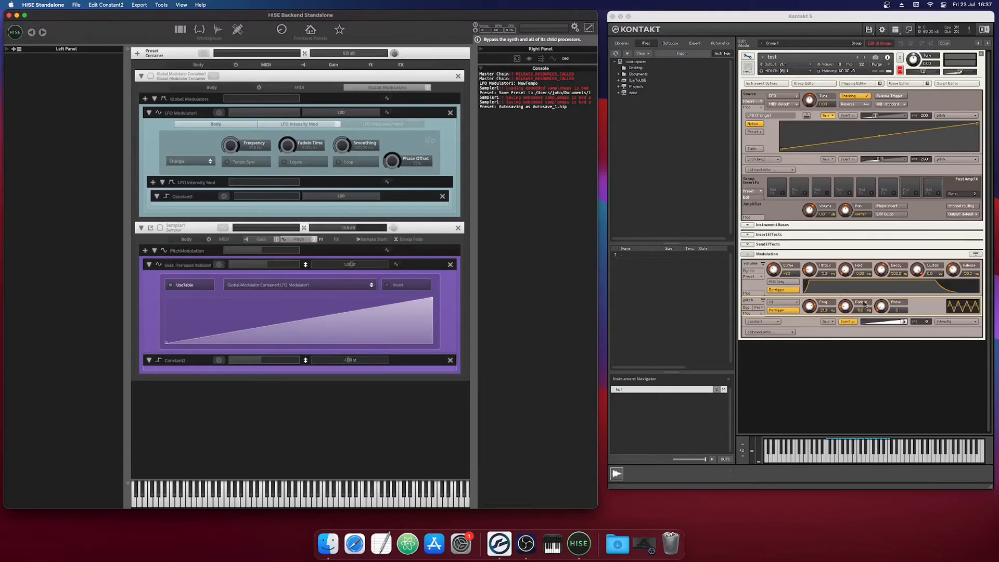
pyautogui.click(908, 323)
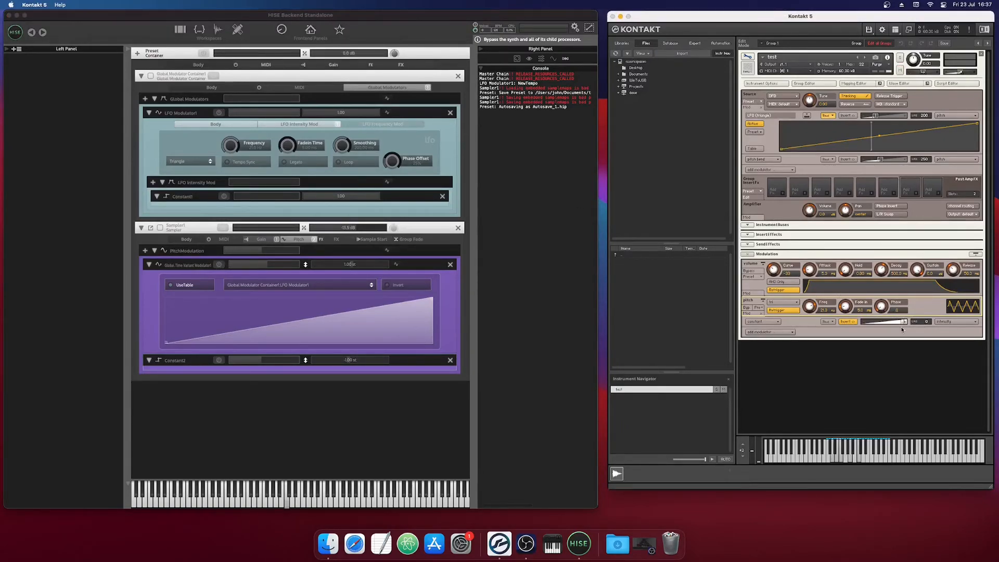
pyautogui.moveTo(903, 322)
pyautogui.mouseDown()
pyautogui.moveTo(852, 329)
pyautogui.moveTo(910, 323)
pyautogui.mouseUp()
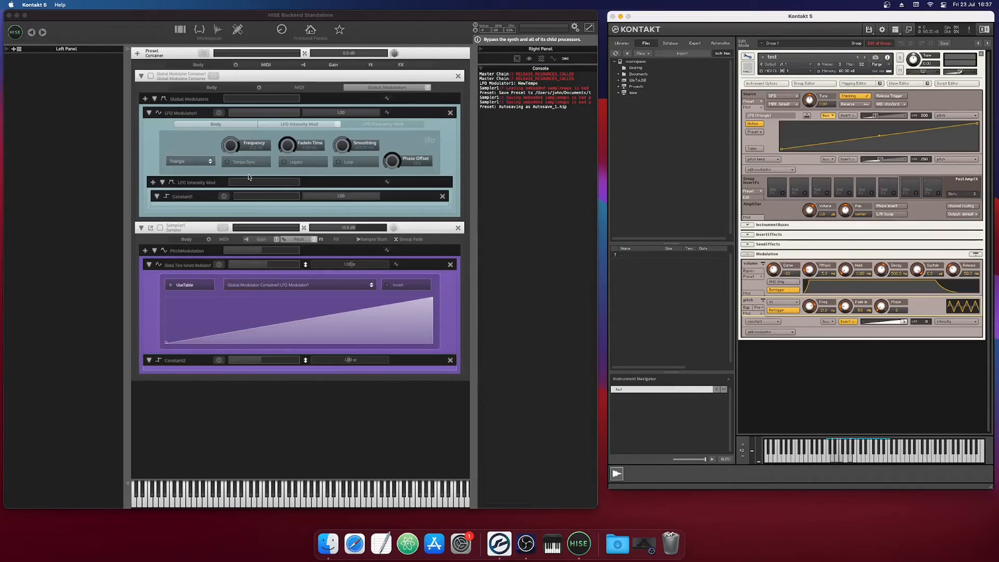
pyautogui.click(206, 58)
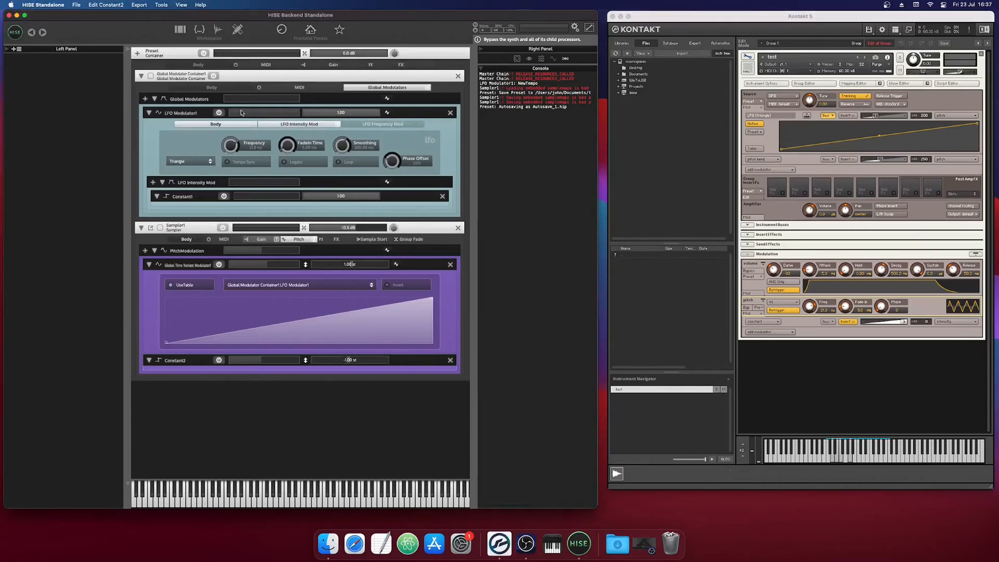